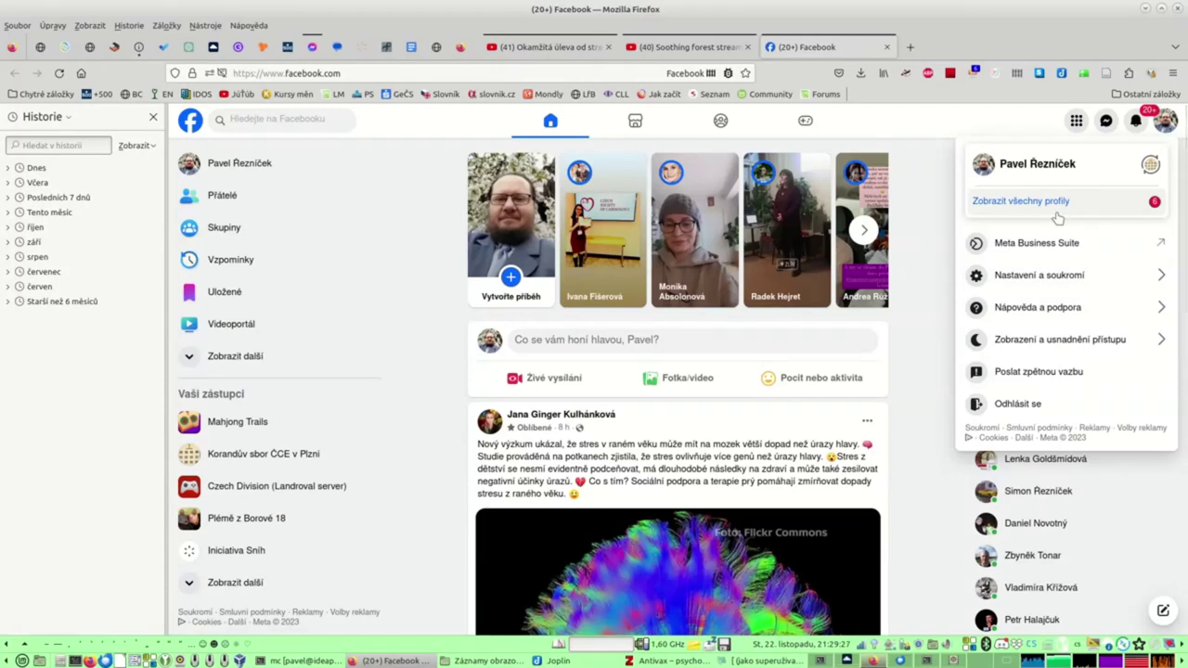
- Open the Facebook account settings and view the option for downloading profile information (Stažení profilových informací)
left_click(1045, 278)
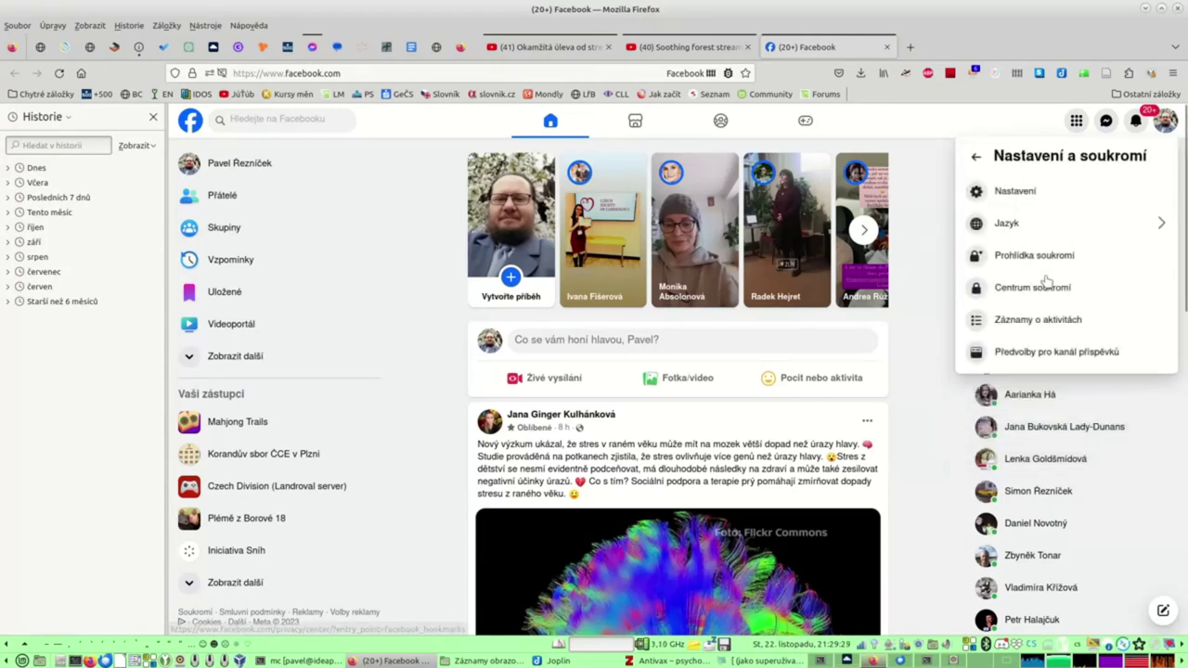
left_click(1028, 201)
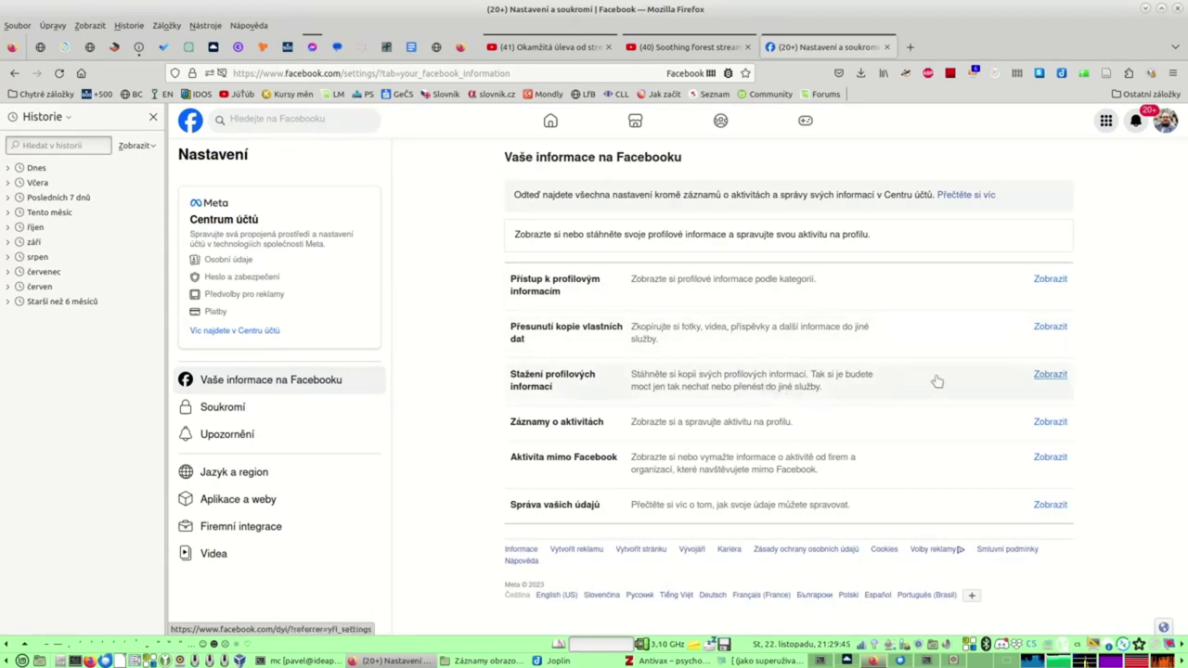
left_click(1049, 374)
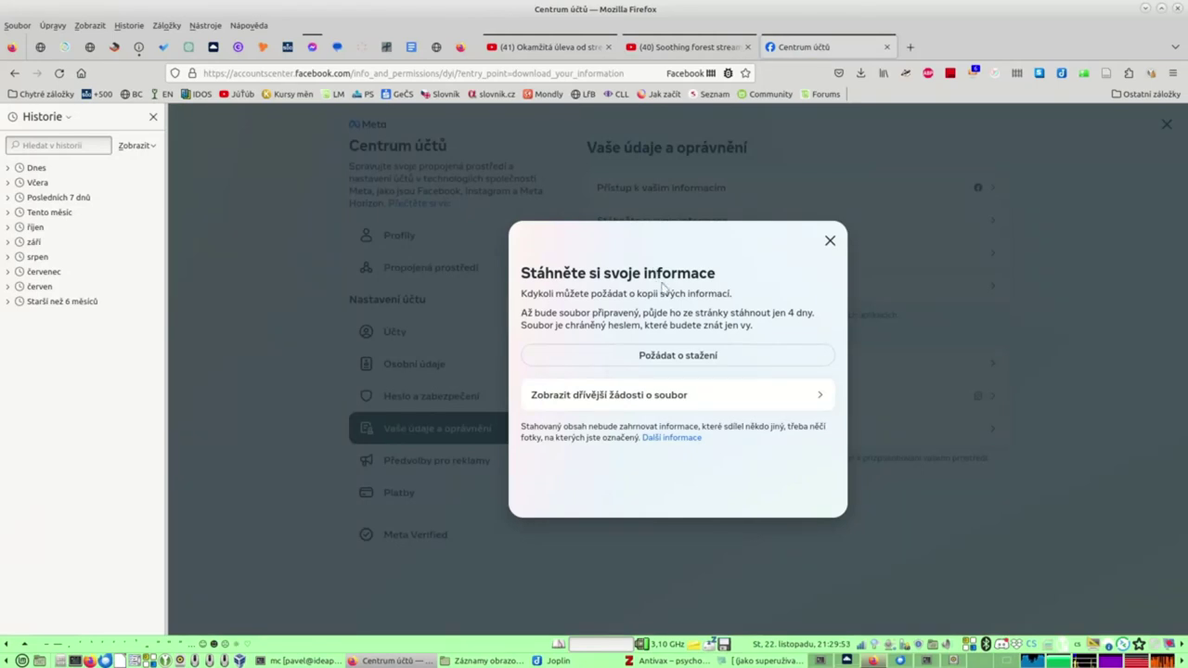
- Start a download request for the personal Facebook profile, limited to selected information types, and include Zprávy
left_click(689, 359)
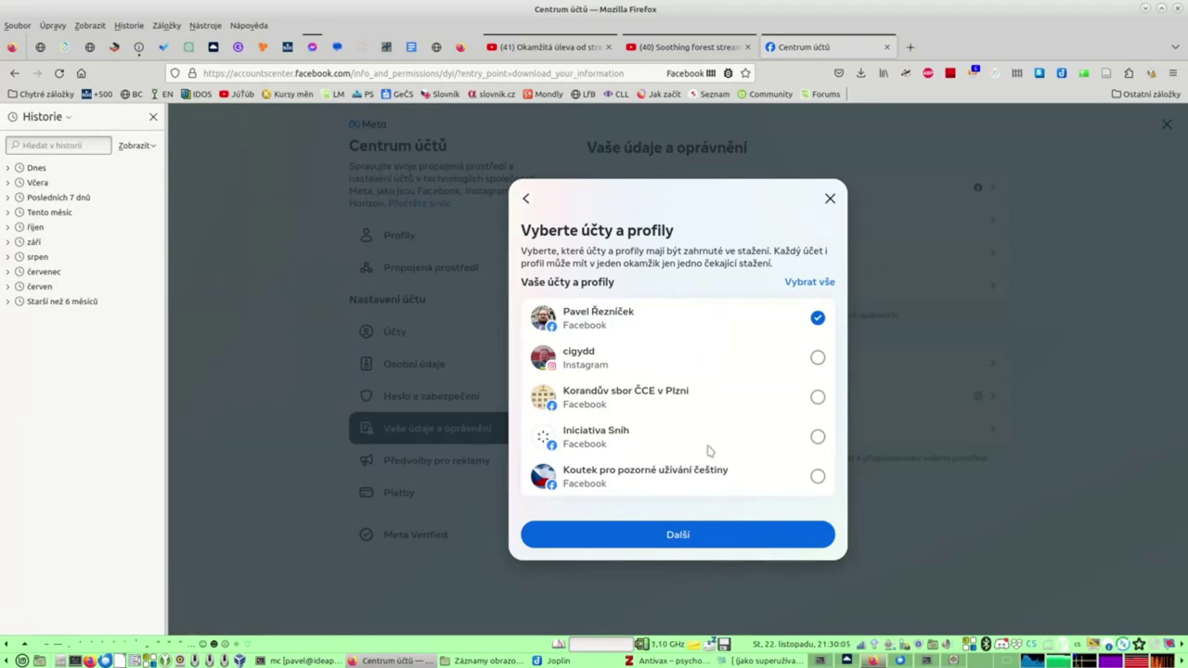
left_click(723, 539)
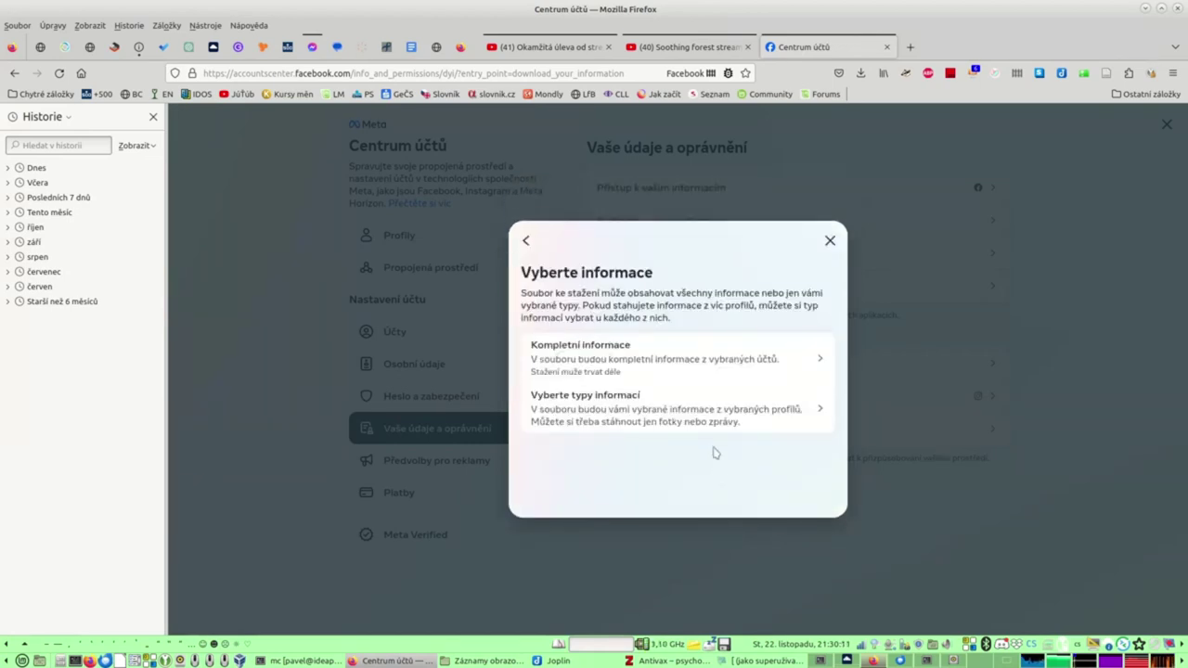
left_click(683, 401)
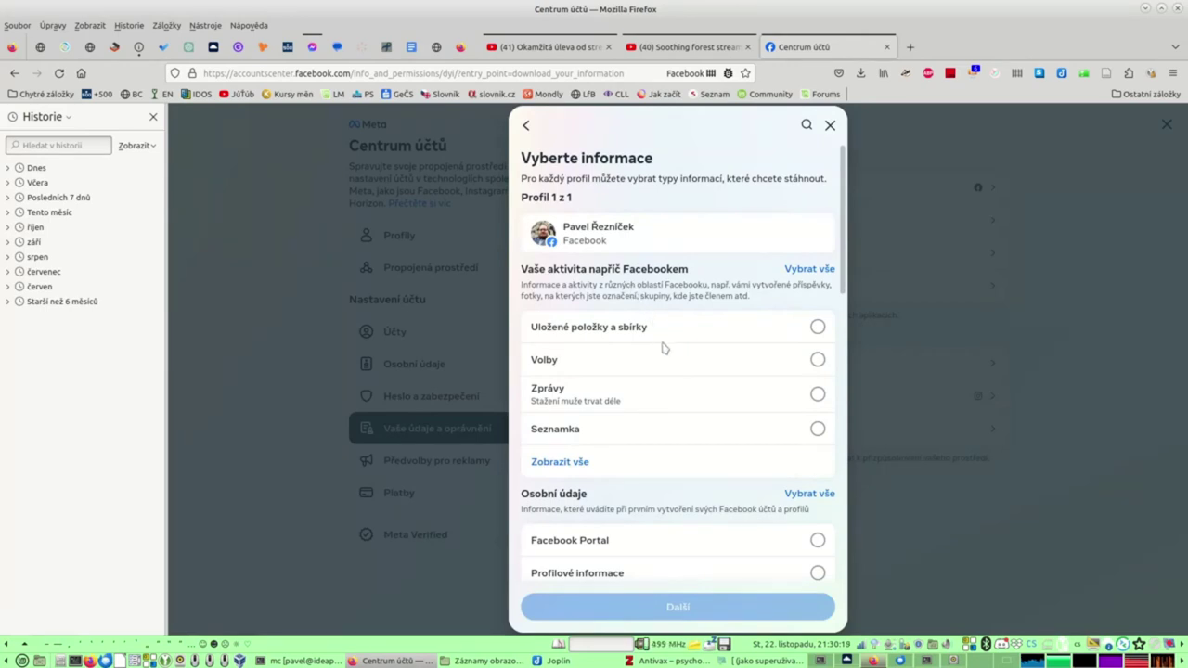
left_click(817, 395)
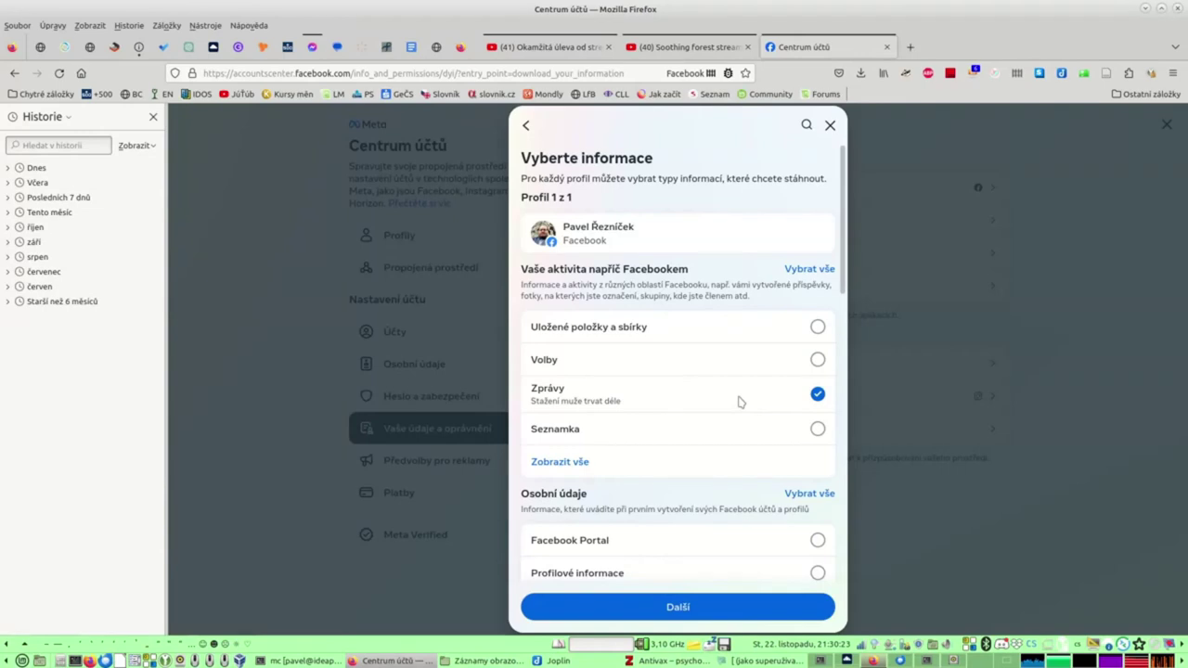
- Look through the other information categories offered for the download, such as Osobní údaje, Kontakty and Zaznamenané informace
scroll(739, 401, "down", 4)
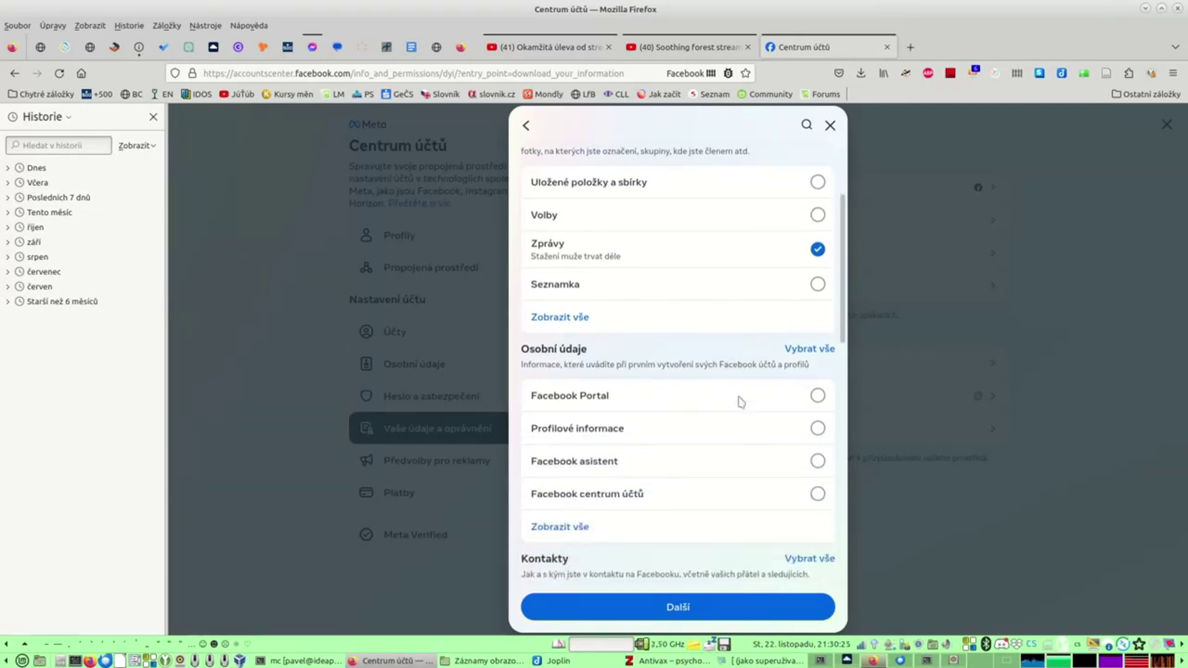
scroll(739, 401, "down", 4)
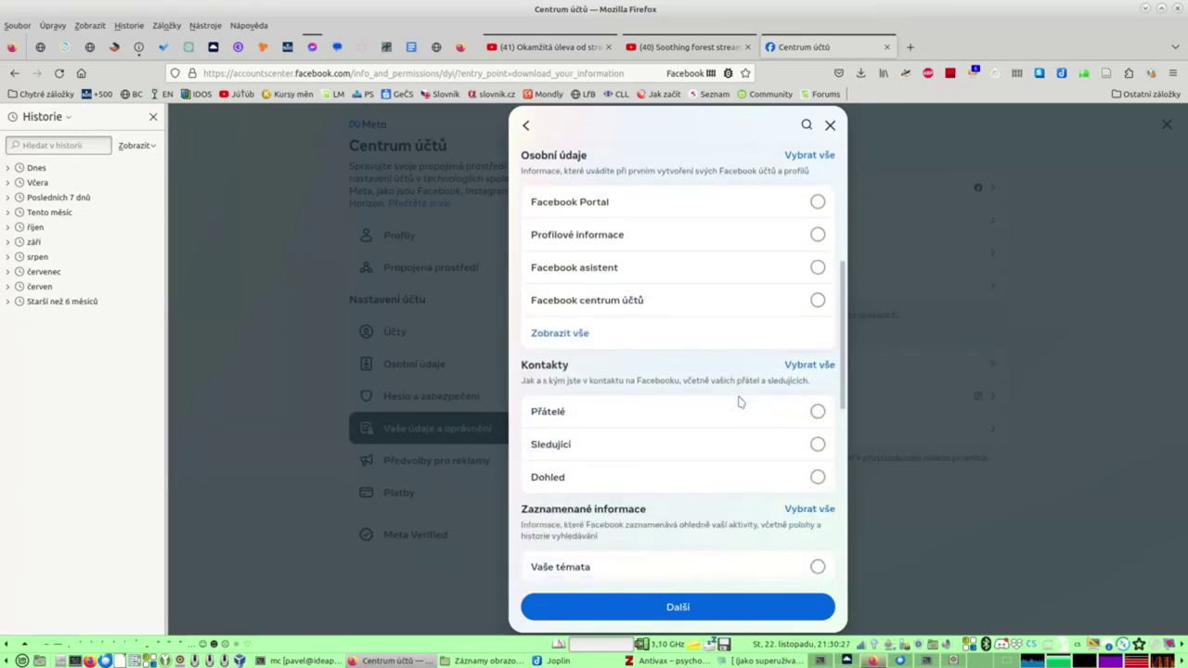
scroll(739, 400, "down", 3)
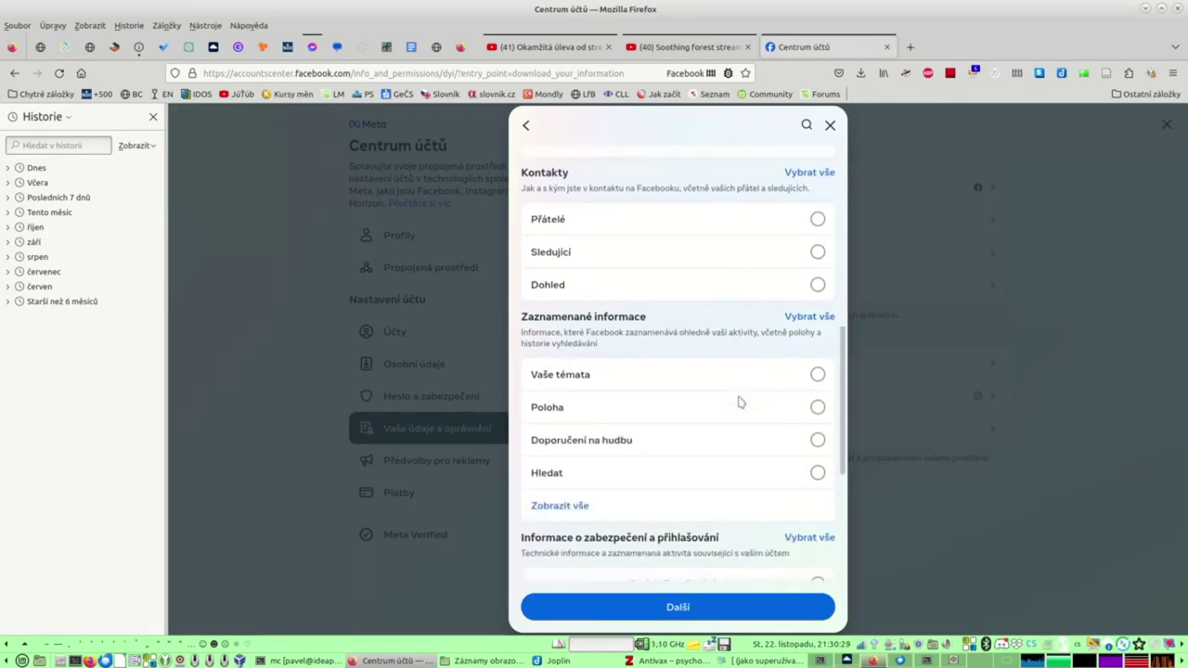
scroll(739, 401, "up", 3)
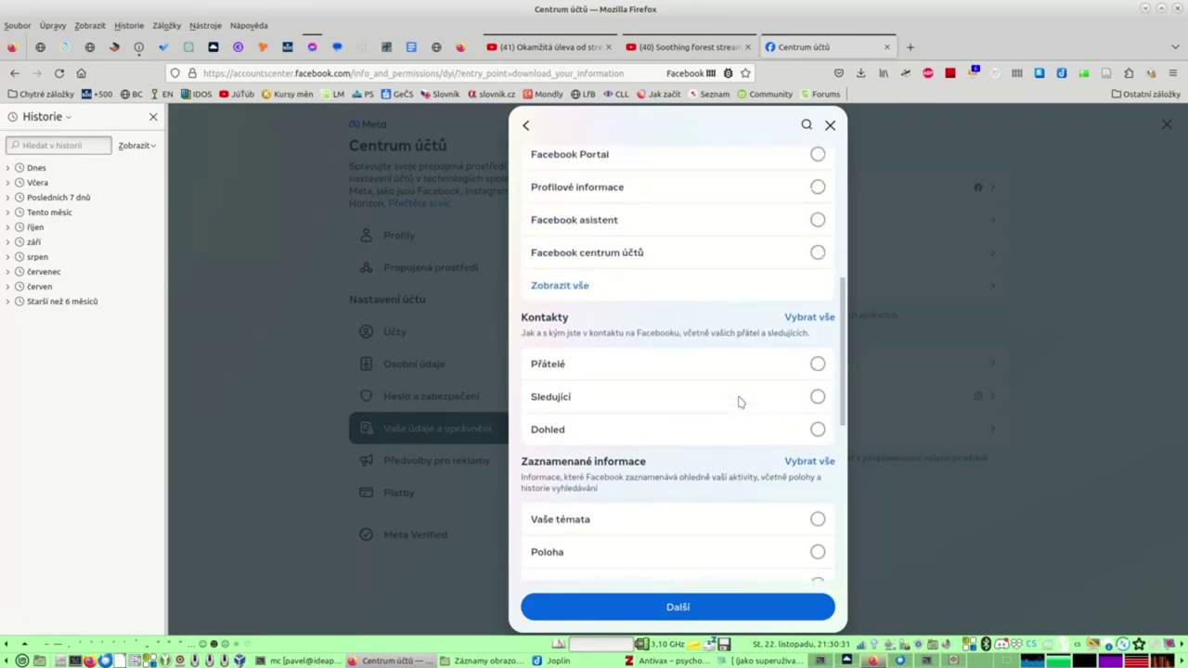
scroll(740, 401, "down", 4)
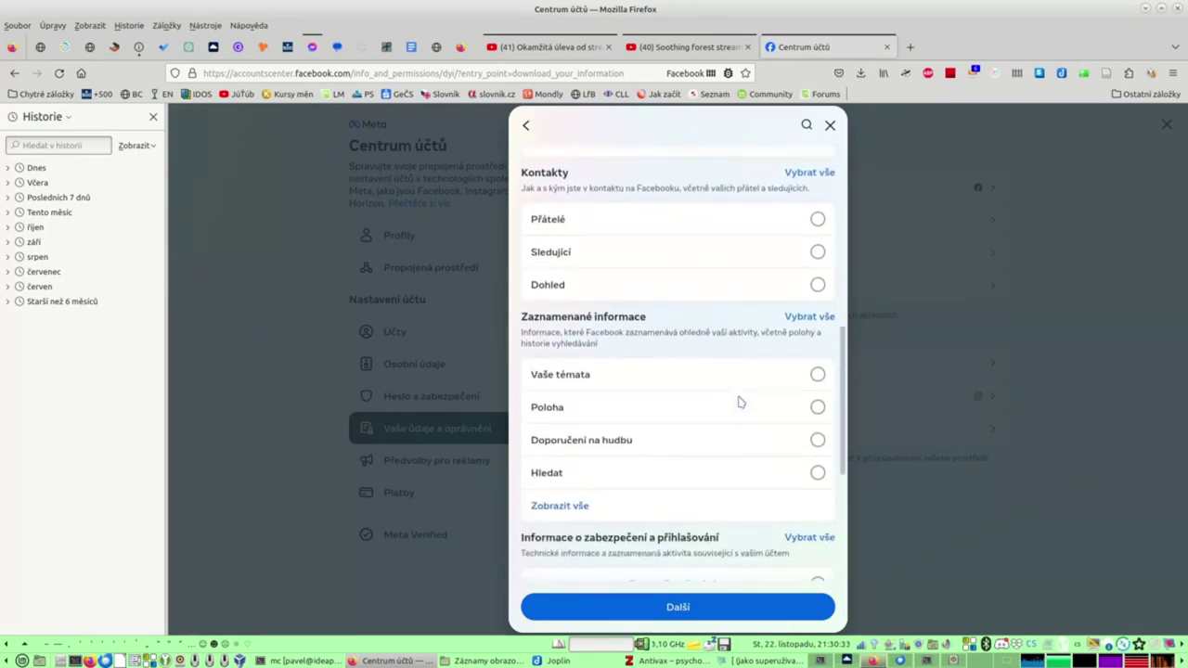
scroll(739, 401, "down", 4)
scroll(740, 400, "up", 10)
scroll(739, 401, "up", 5)
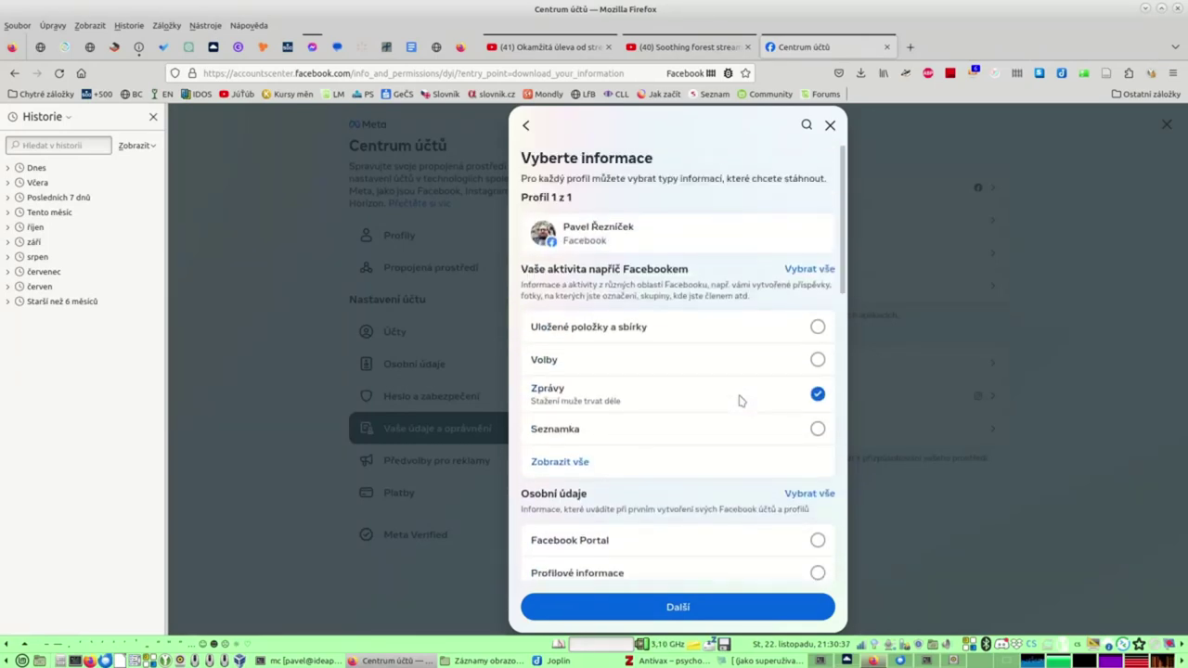
scroll(743, 398, "down", 15)
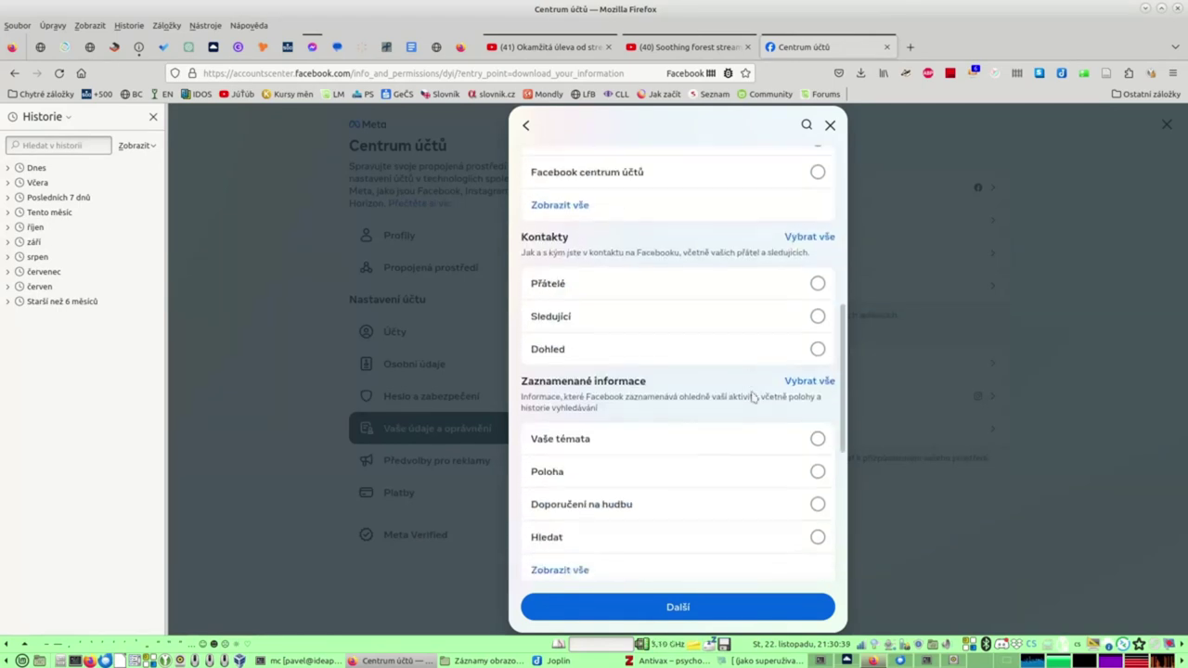
- Continue to the file options, set a custom period from 1. 11. 2023 to 22. 11. 2023, and submit the download request
left_click(673, 607)
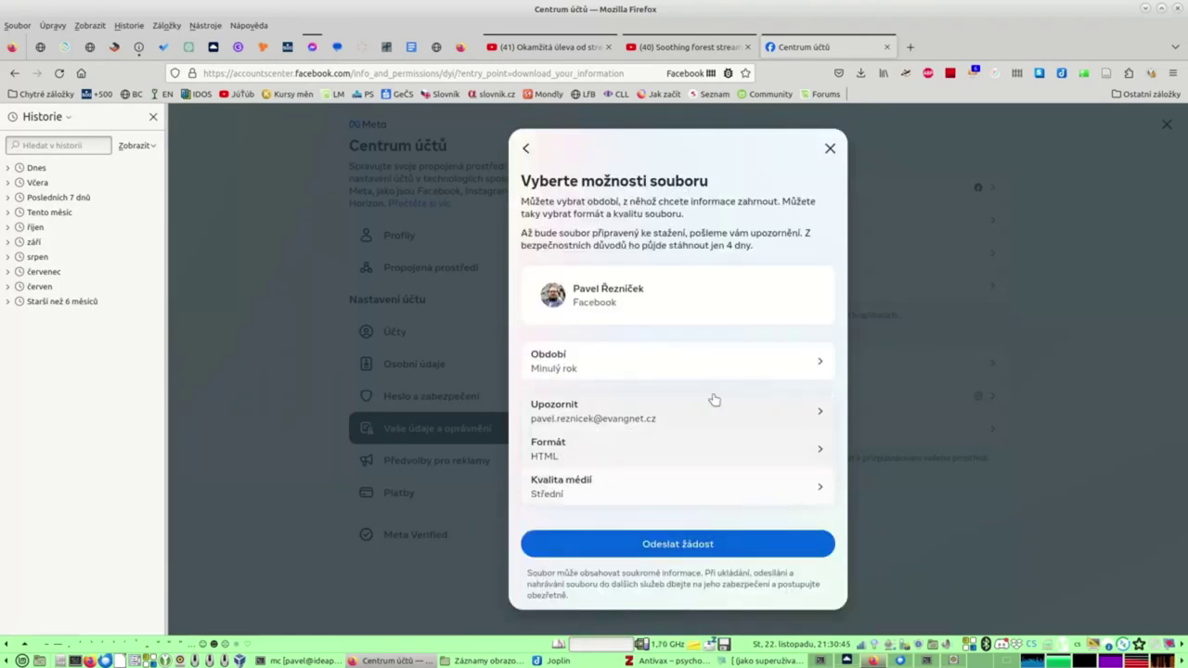
left_click(727, 371)
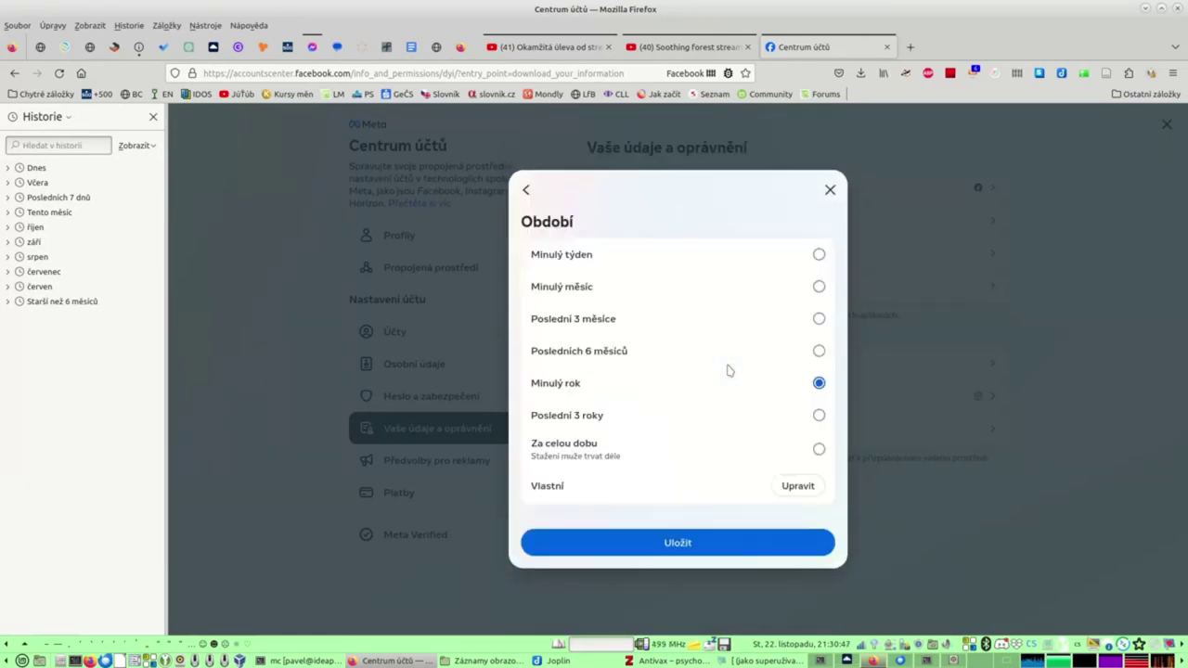
left_click(599, 294)
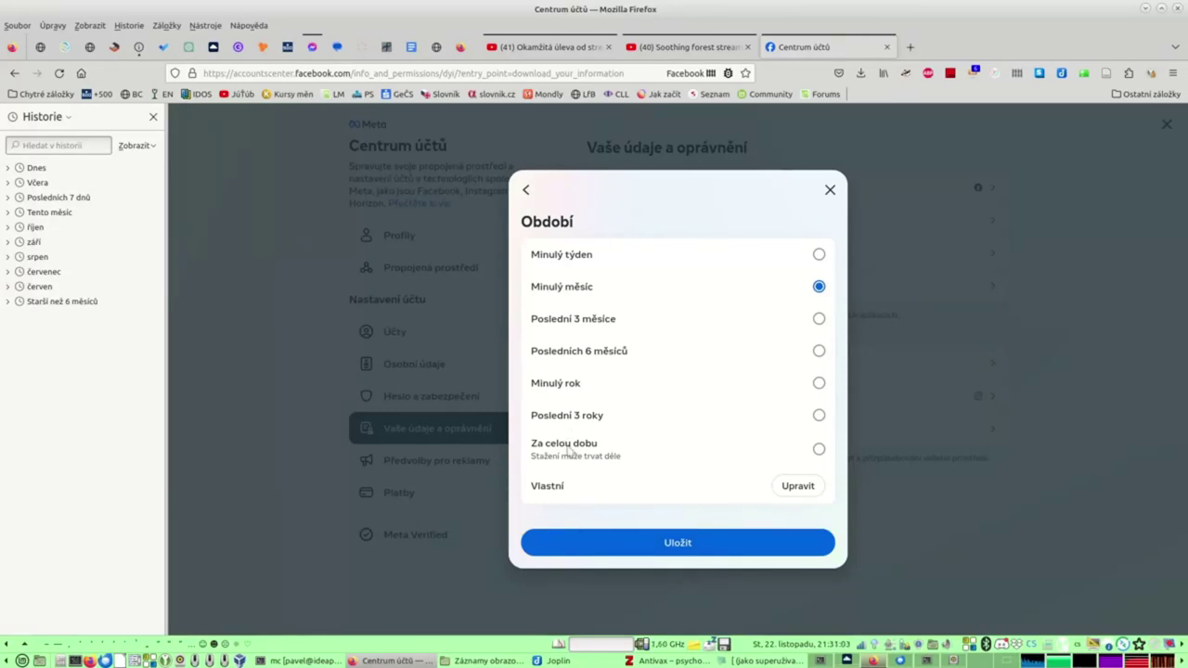
left_click(795, 485)
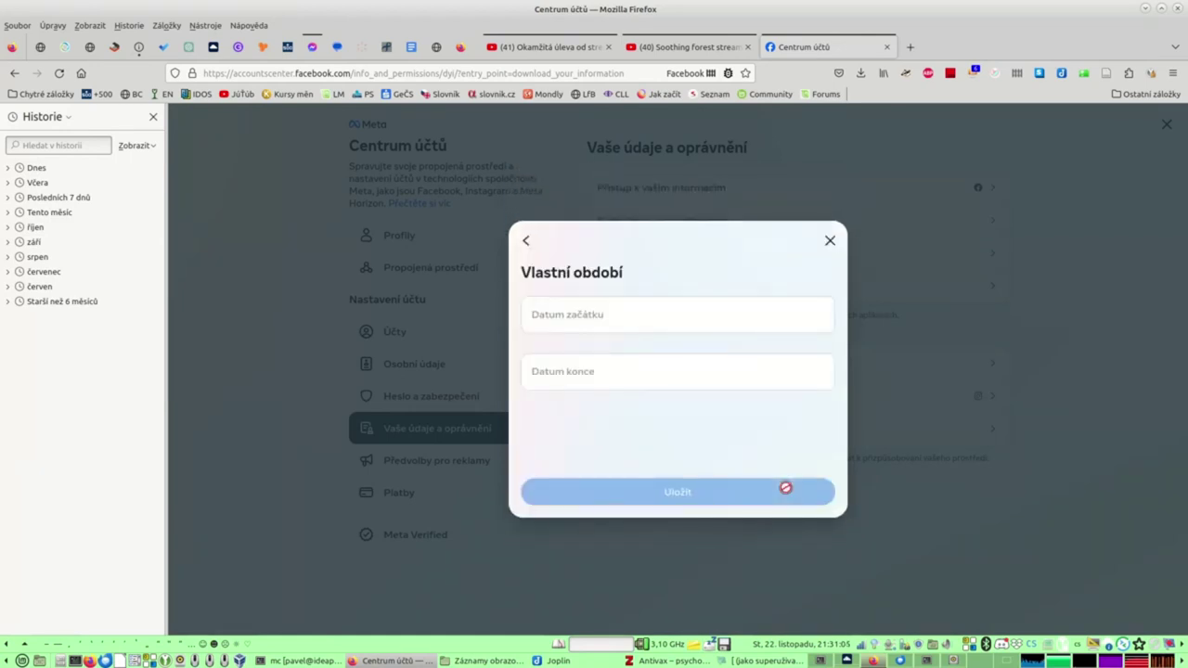
left_click(610, 314)
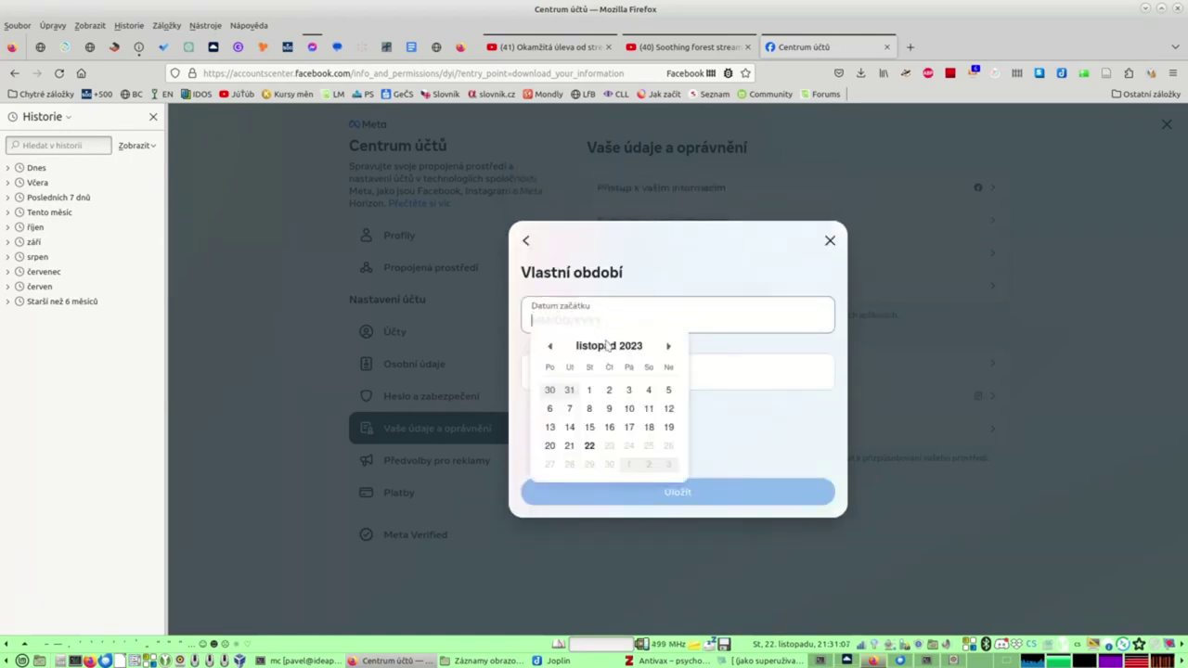
left_click(588, 391)
left_click(610, 369)
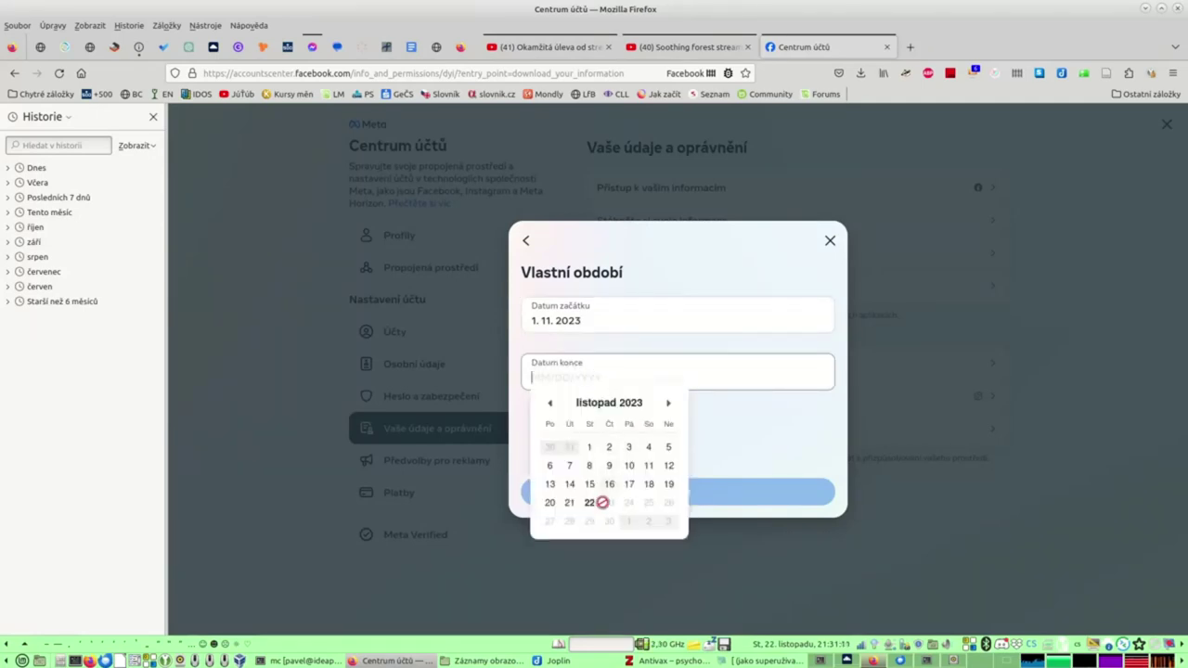
left_click(590, 502)
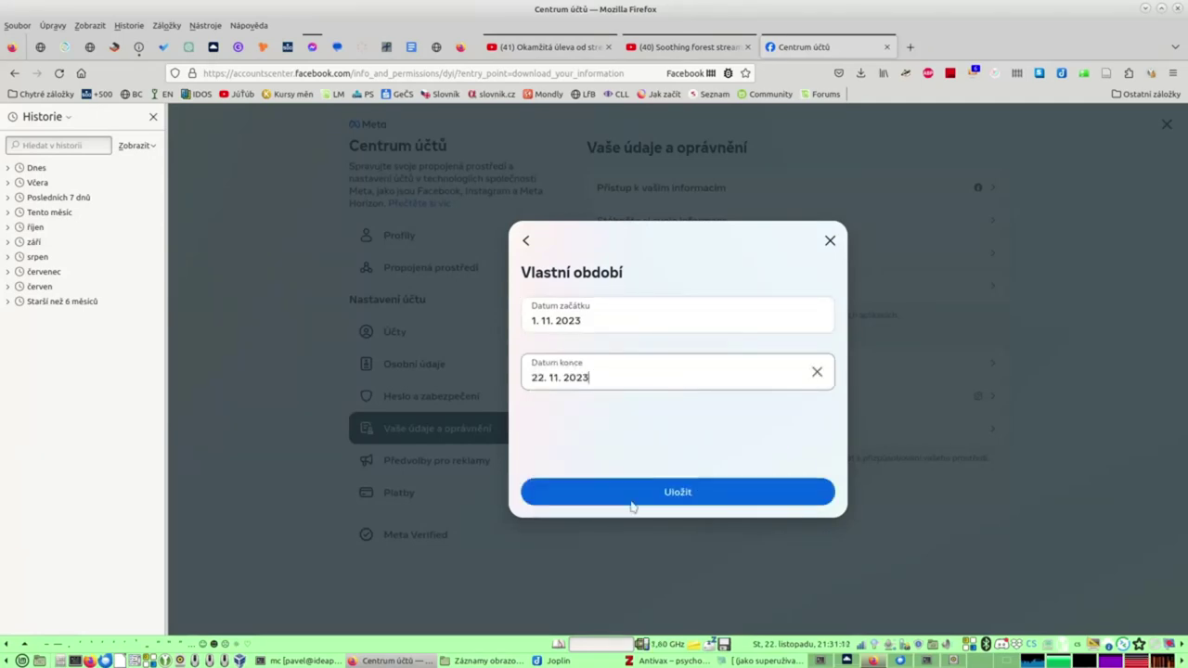
left_click(724, 498)
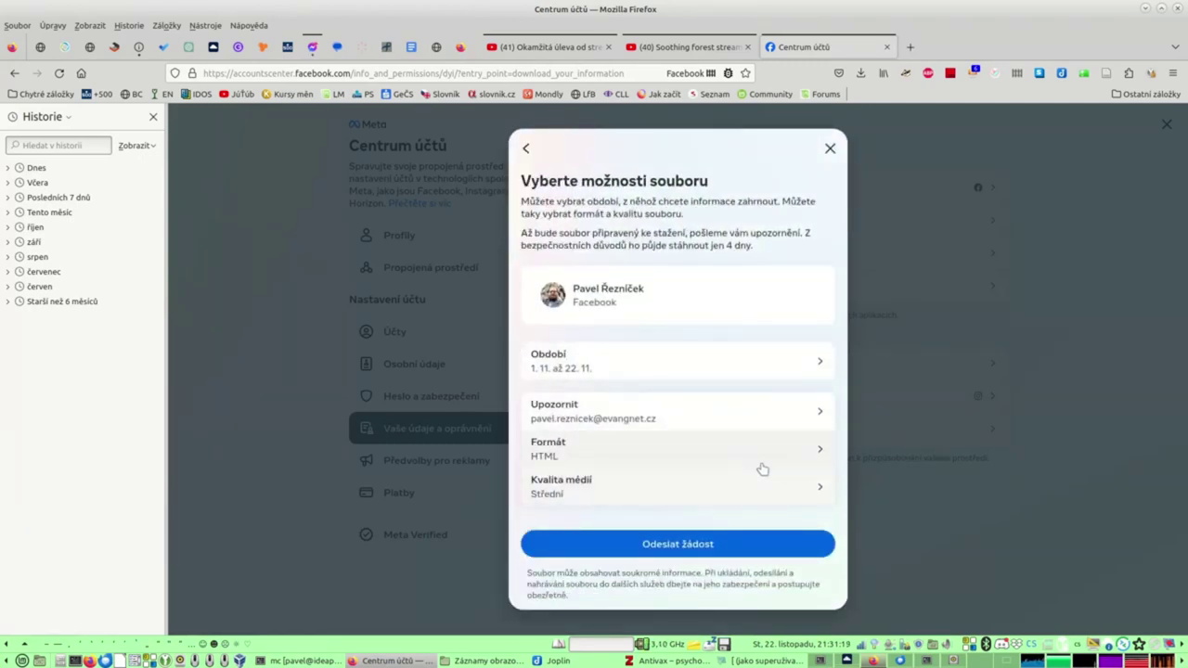
left_click(702, 554)
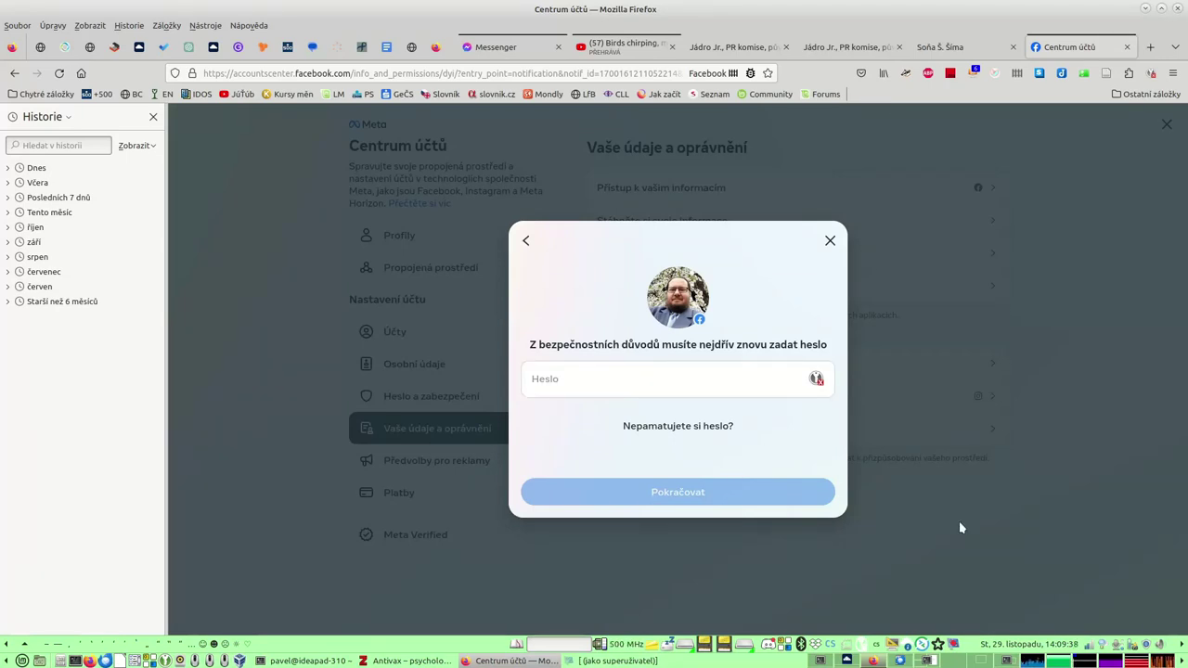
left_click(953, 644)
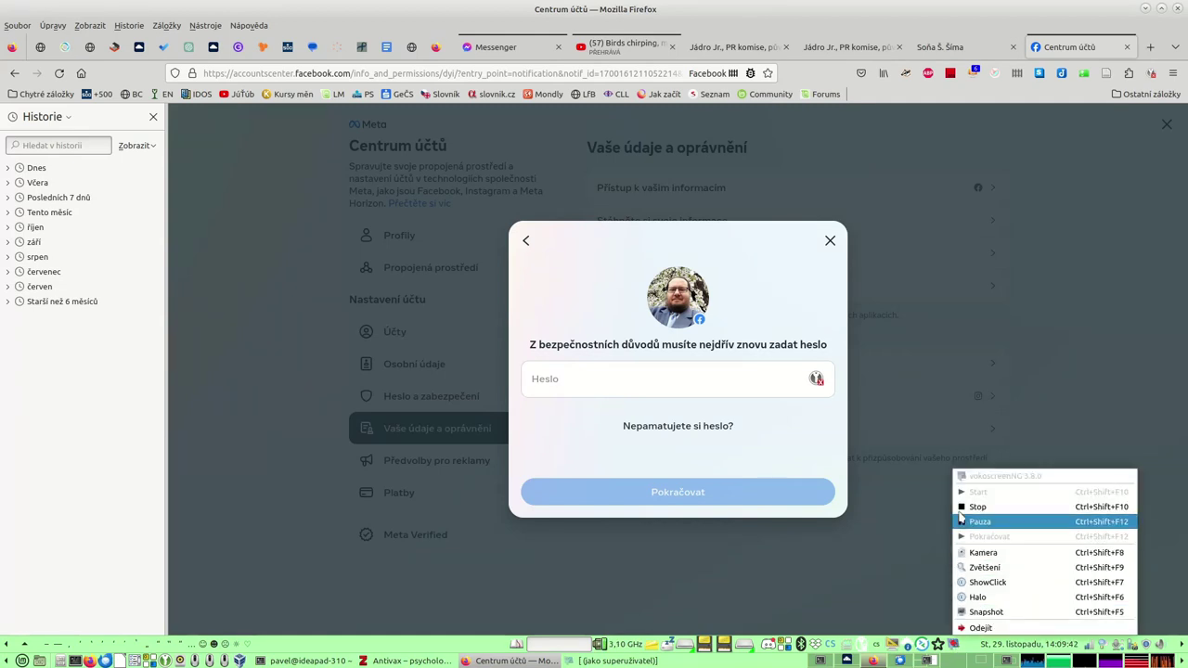
left_click(978, 522)
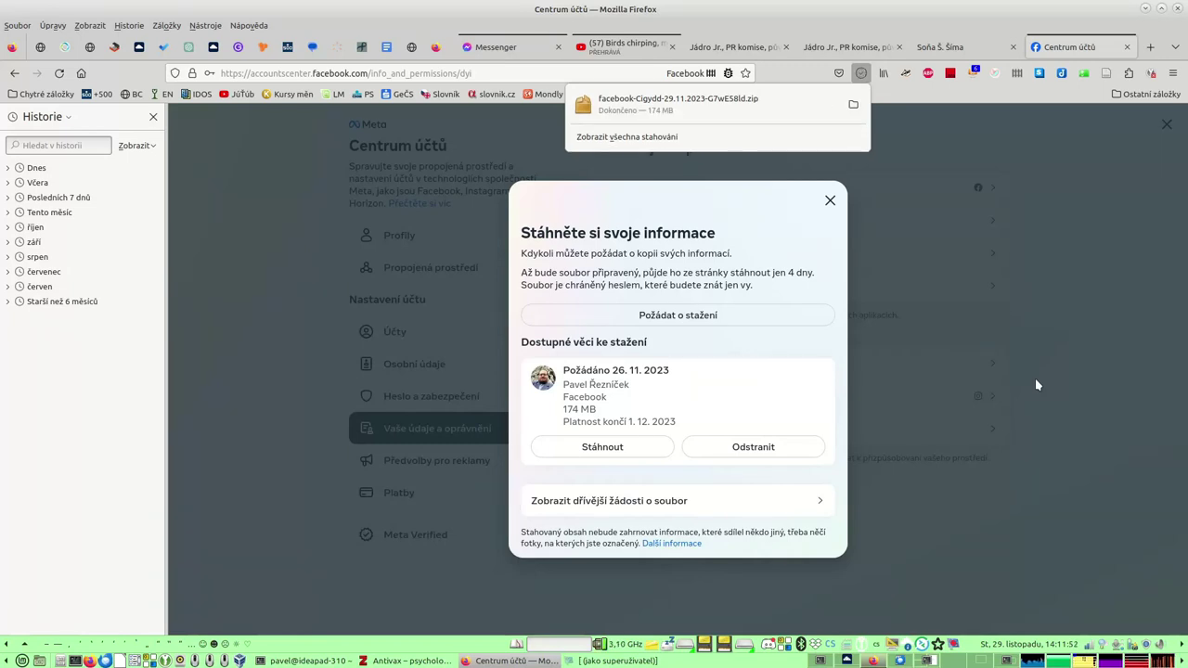
- Open the downloaded Facebook zip archive, extract all its files into the Stažené folder, and show the extracted files
left_click(685, 111)
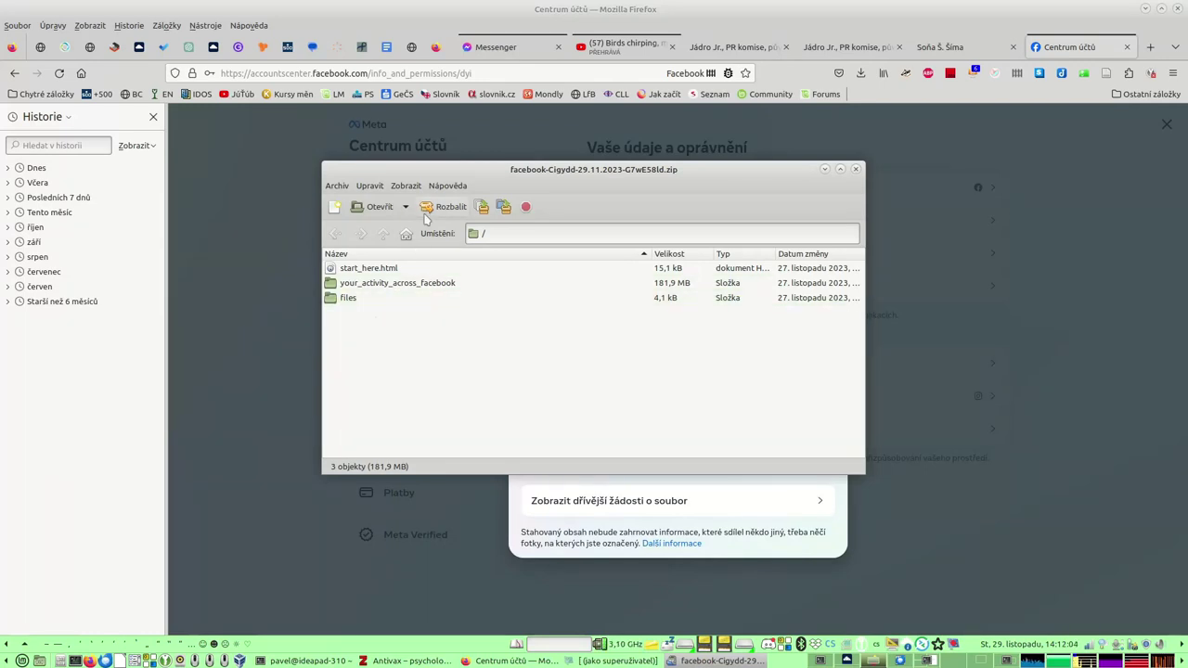
left_click(443, 207)
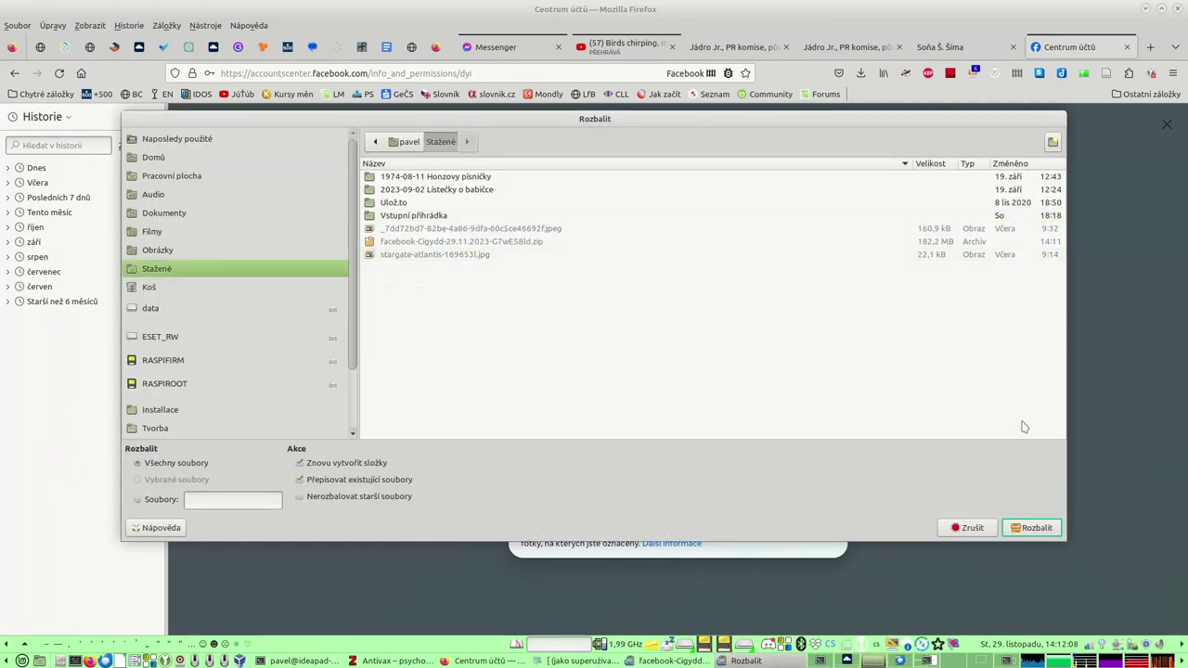
left_click(1031, 527)
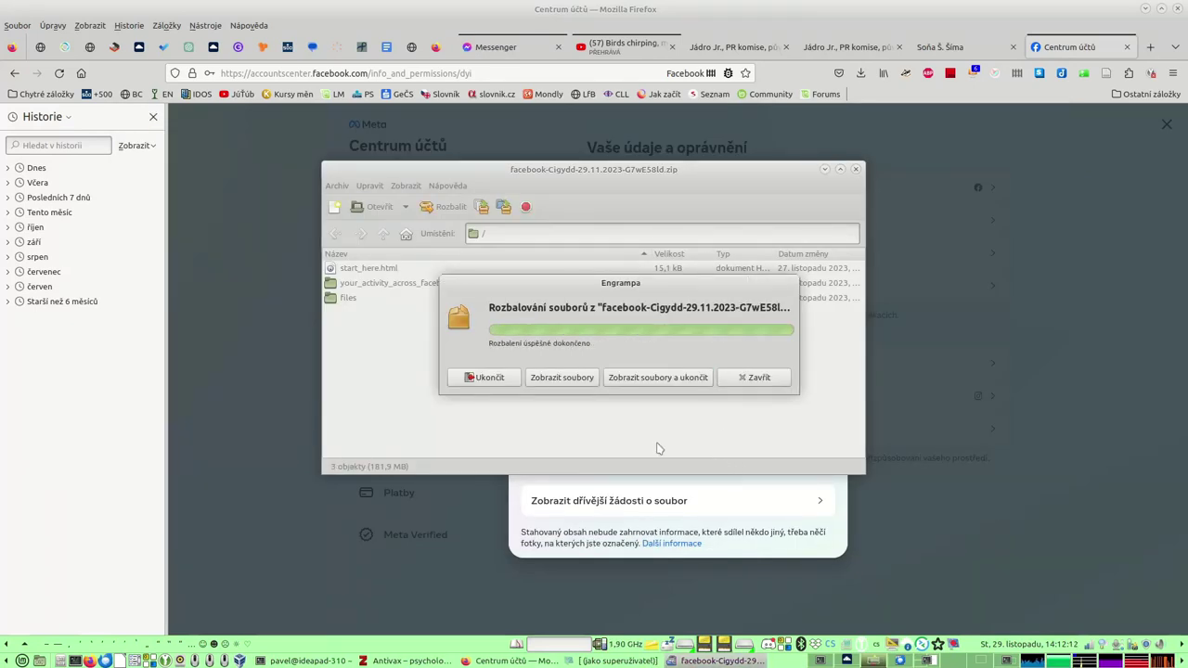
left_click(654, 378)
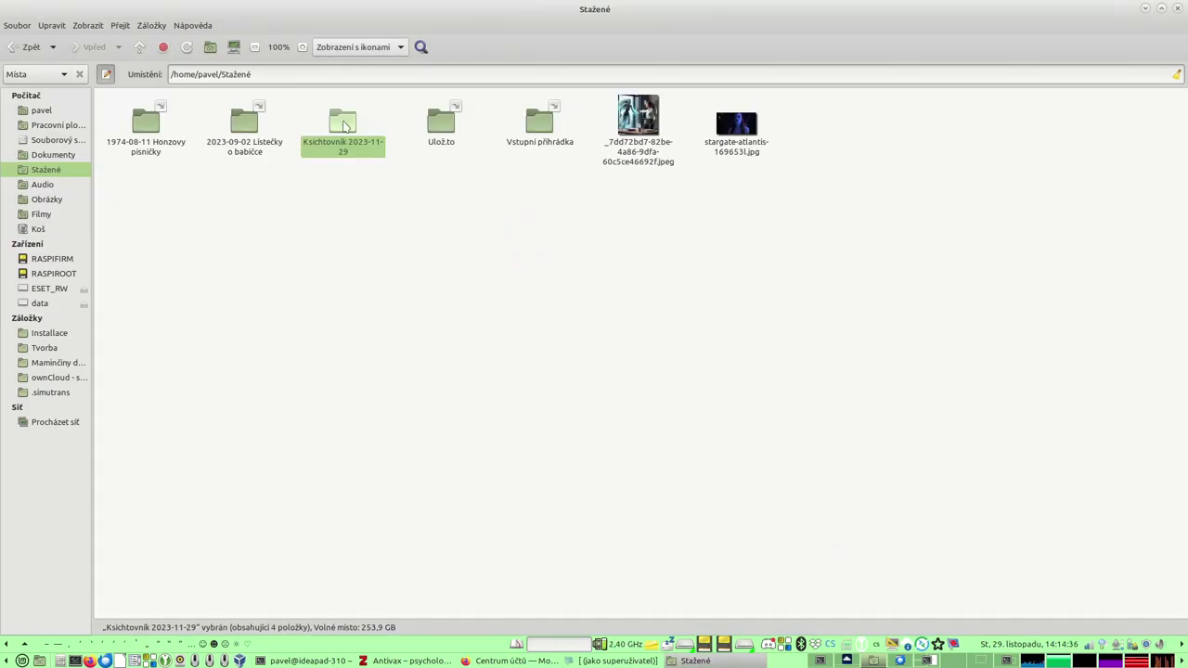
- Open start_here.html from the Ksichtovník 2023-11-29 folder and look through the conversation list under Vaše zprávy
double_click(343, 125)
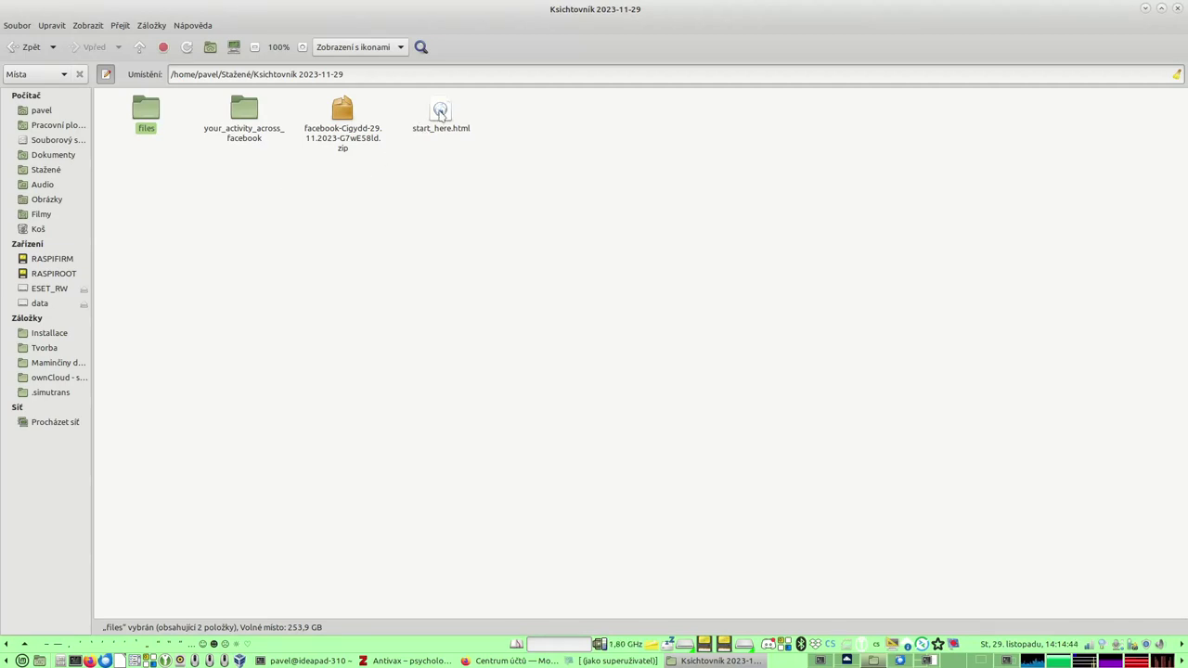
double_click(440, 111)
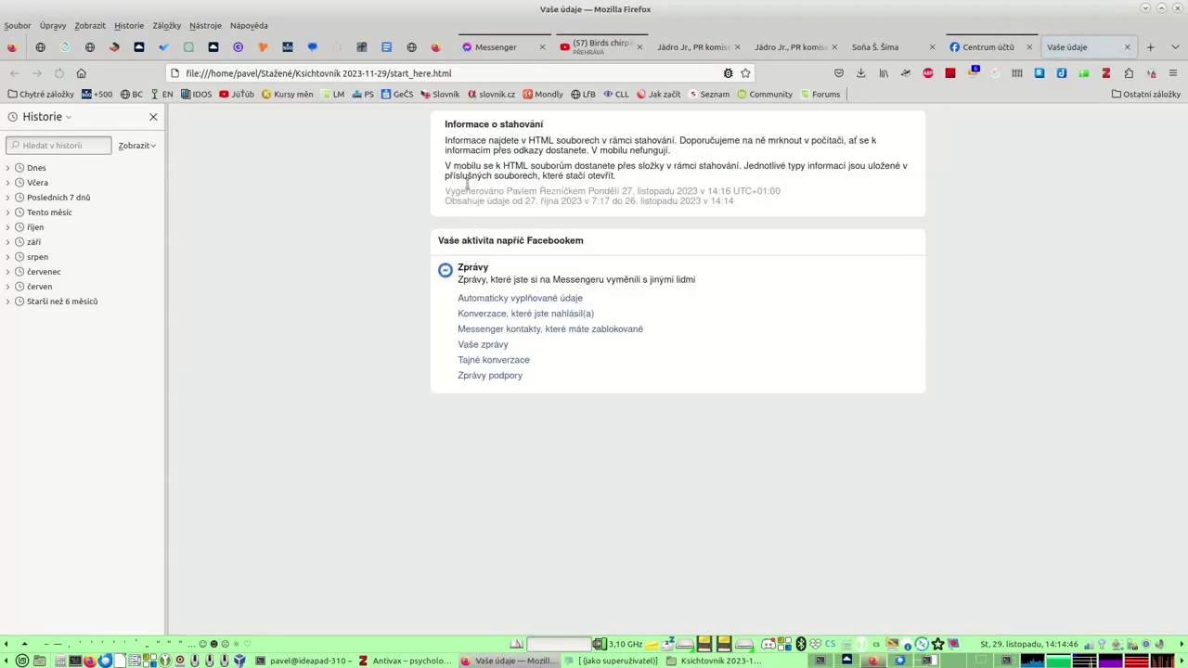
left_click(470, 346)
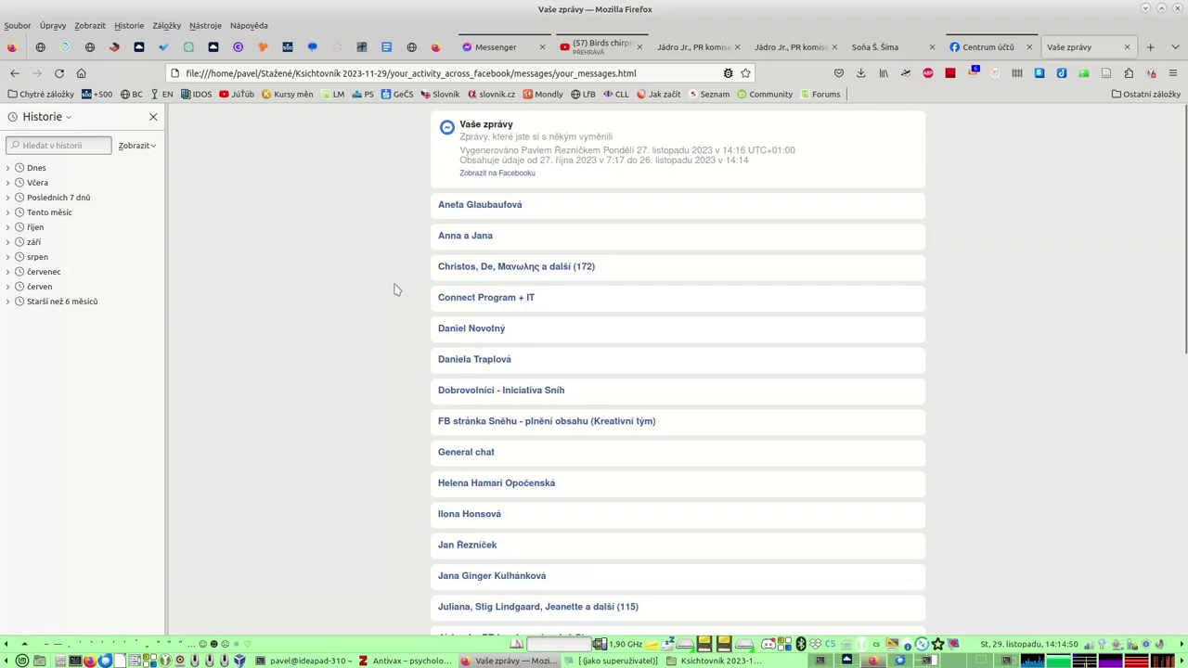
scroll(395, 287, "down", 3)
scroll(393, 287, "down", 4)
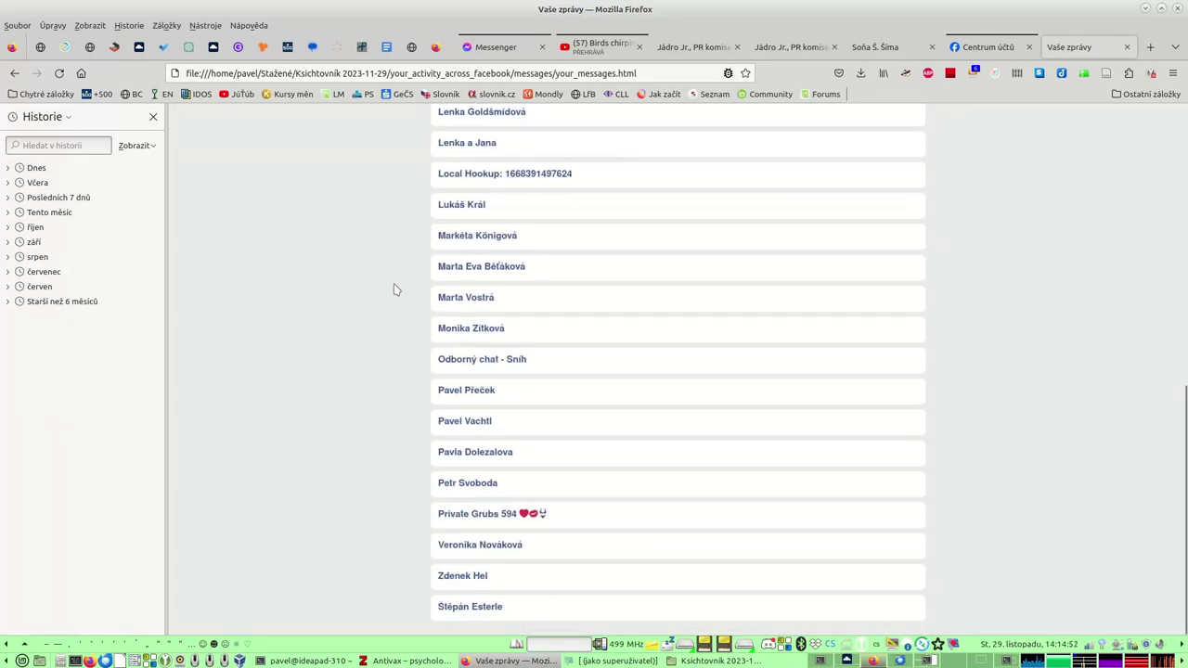
scroll(393, 290, "up", 6)
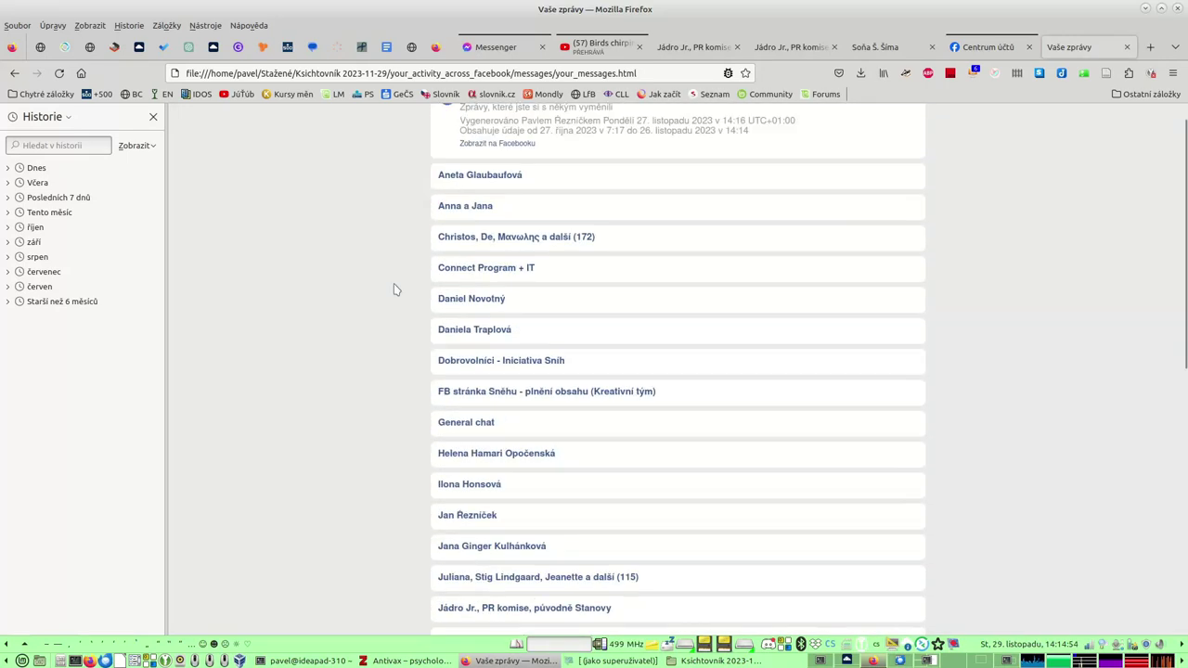